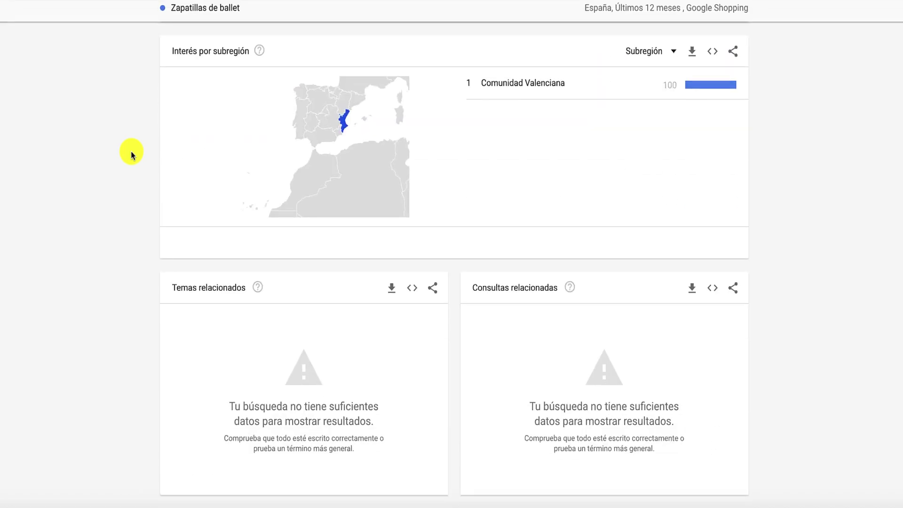
# - Remove the search term Zapatillas de ballet from the trends exploration
pyautogui.scroll(8, 128, 151)
pyautogui.scroll(-1, 129, 151)
pyautogui.click(265, 40)
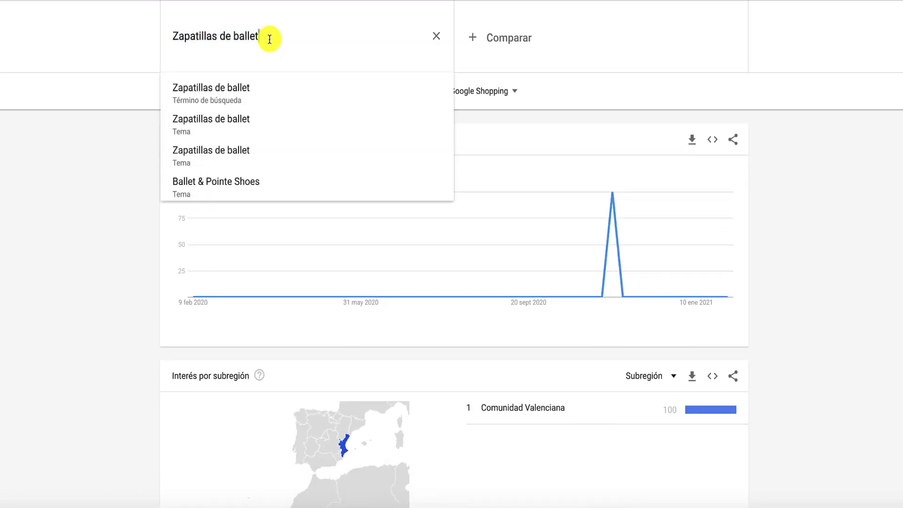
pyautogui.doubleClick(269, 36)
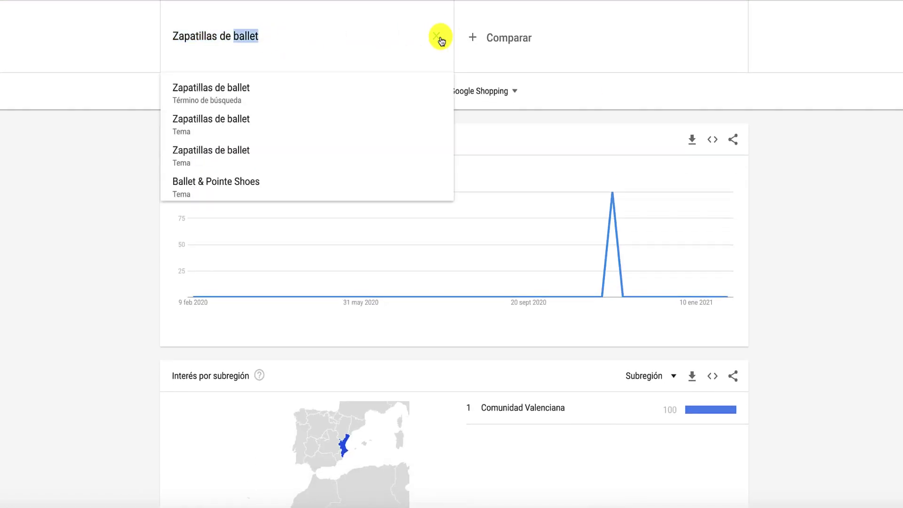
pyautogui.press('Escape')
pyautogui.click(436, 40)
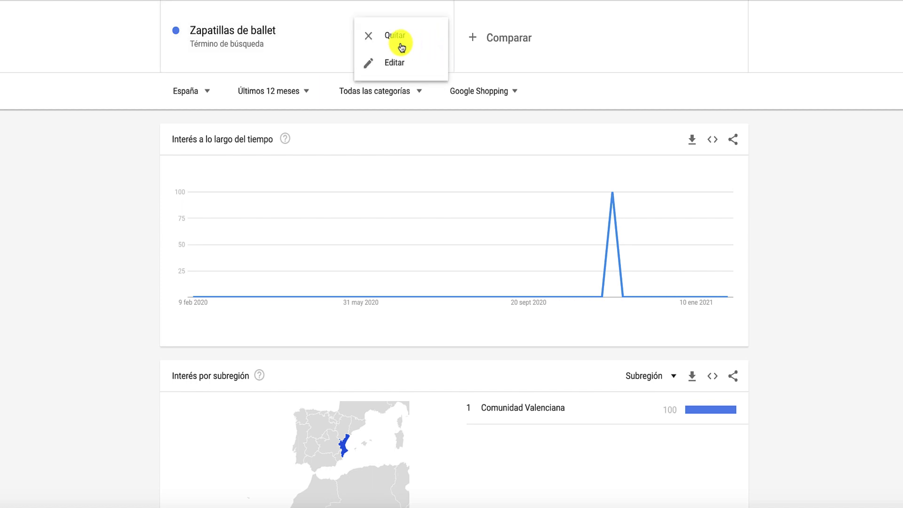
pyautogui.click(388, 37)
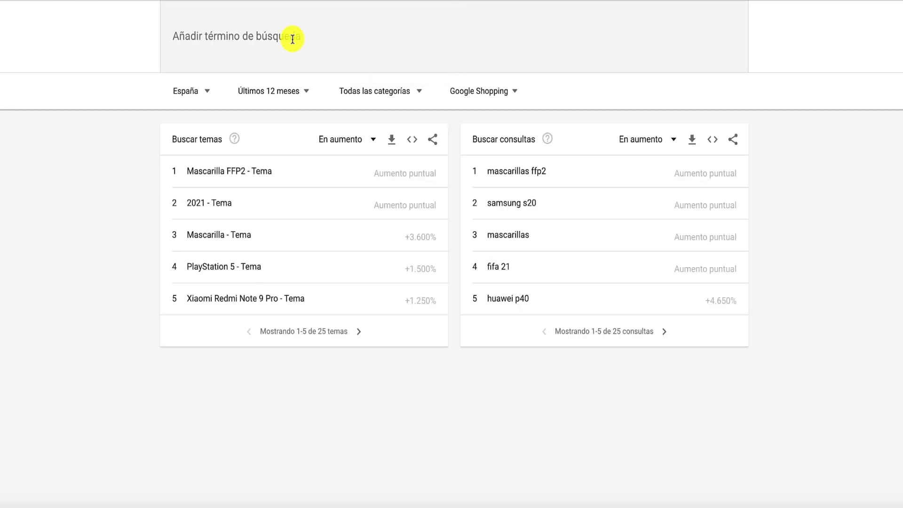
# - Explore the search term mascarillas and examine its interest over time in Google Shopping
pyautogui.click(292, 39)
pyautogui.write('mascaril')
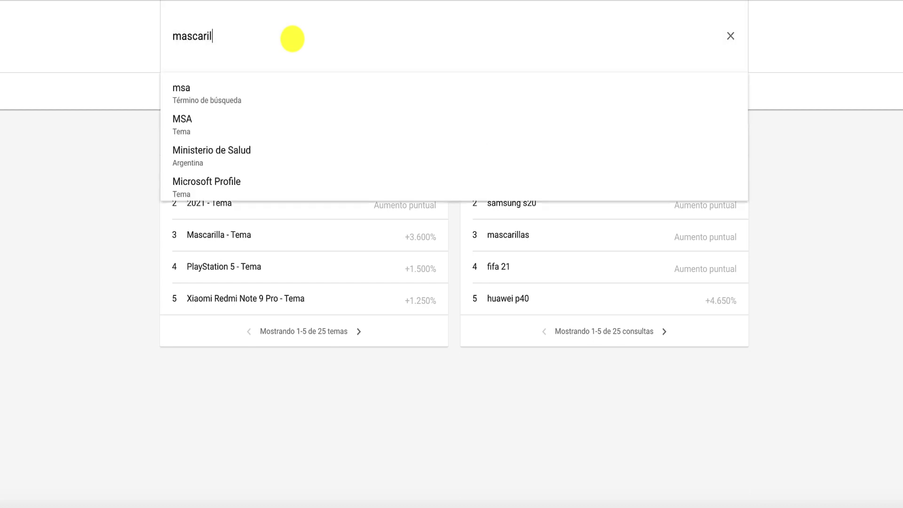
pyautogui.write('las')
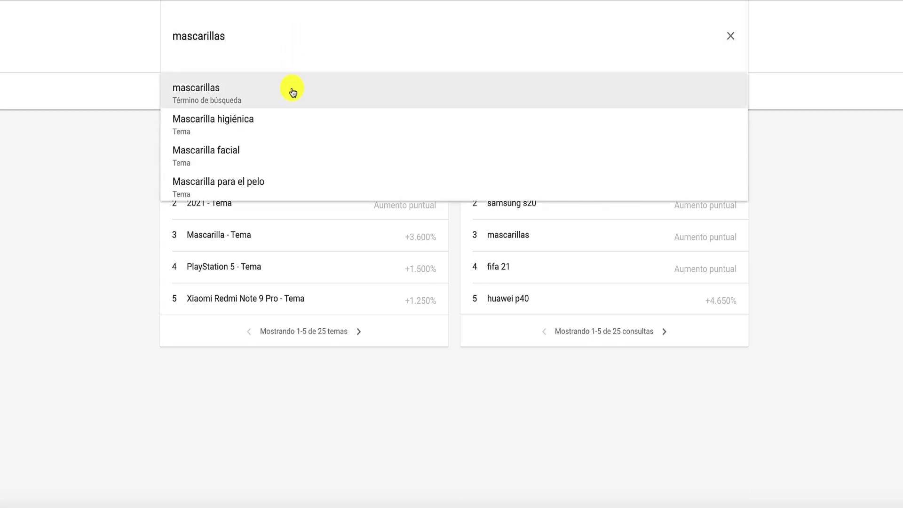
pyautogui.click(293, 92)
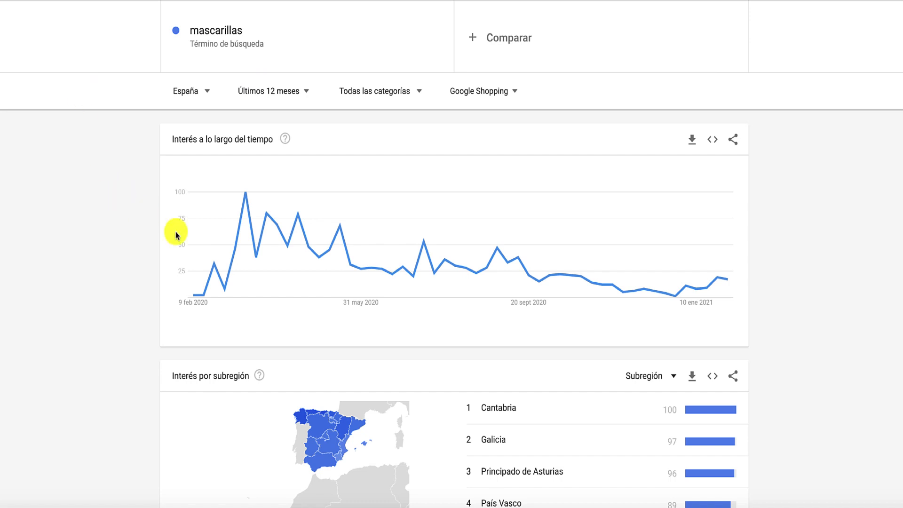
pyautogui.moveTo(233, 243)
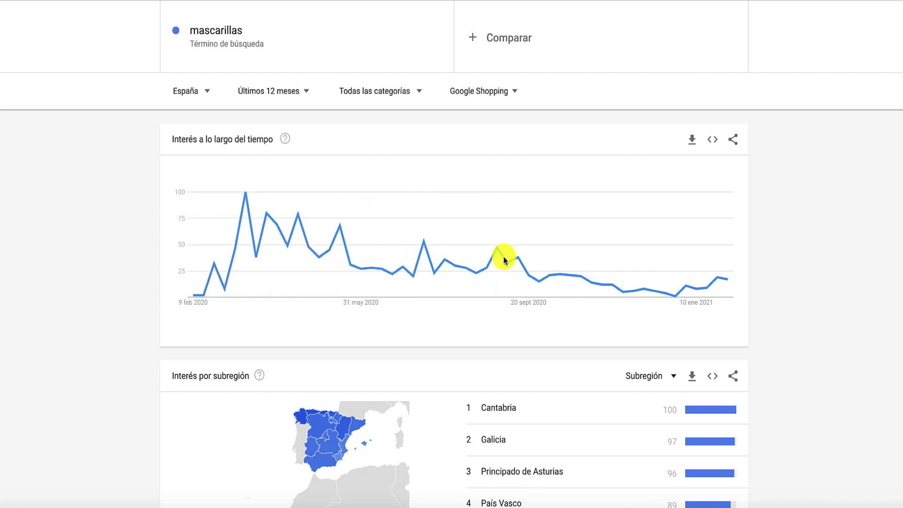
pyautogui.scroll(-2, 503, 258)
pyautogui.scroll(2, 470, 235)
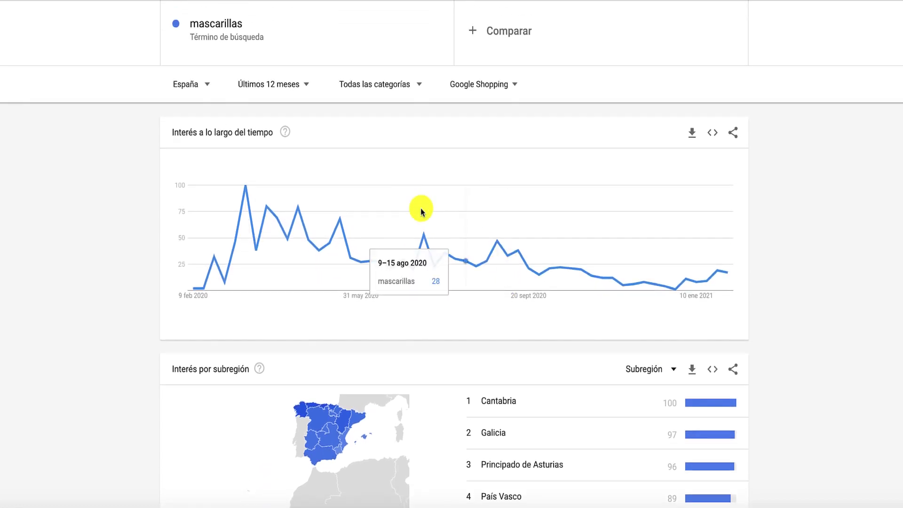
# - Switch the mascarillas results to Búsqueda web, Búsqueda de noticias and finally Búsqueda de YouTube
pyautogui.click(465, 92)
pyautogui.click(482, 125)
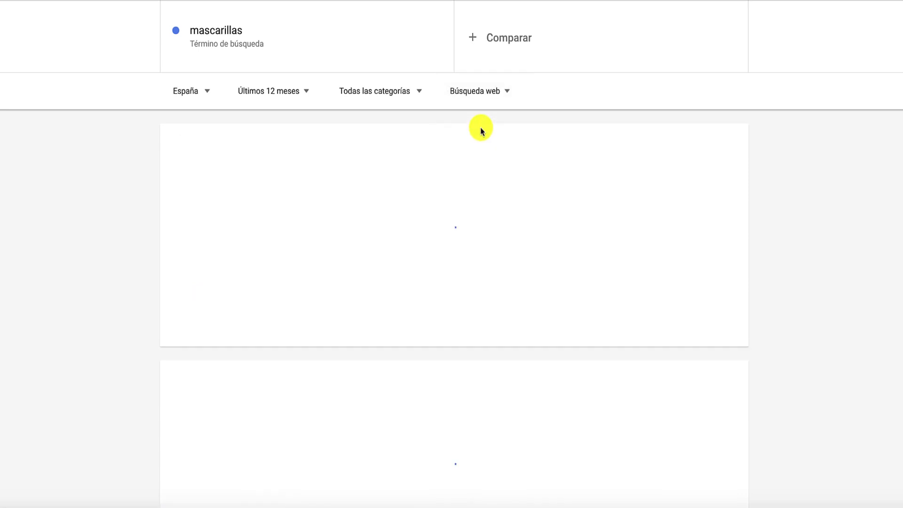
pyautogui.click(489, 90)
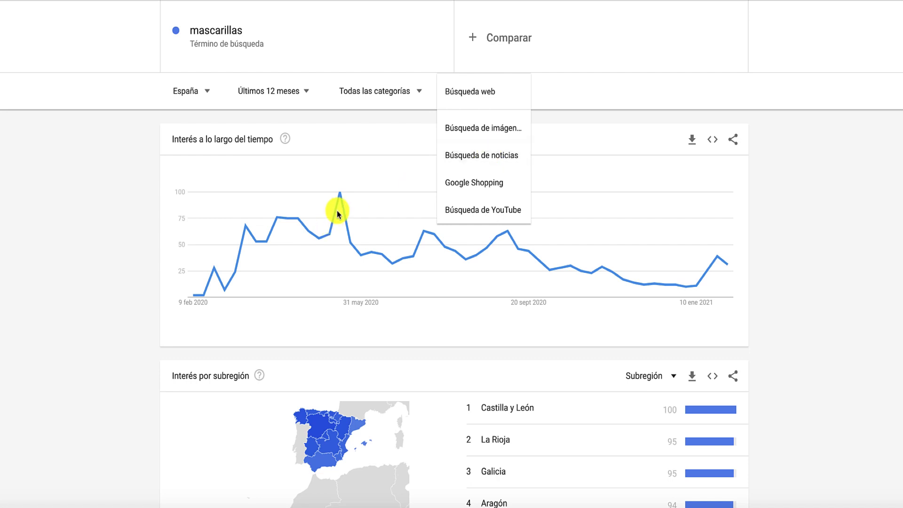
pyautogui.click(502, 159)
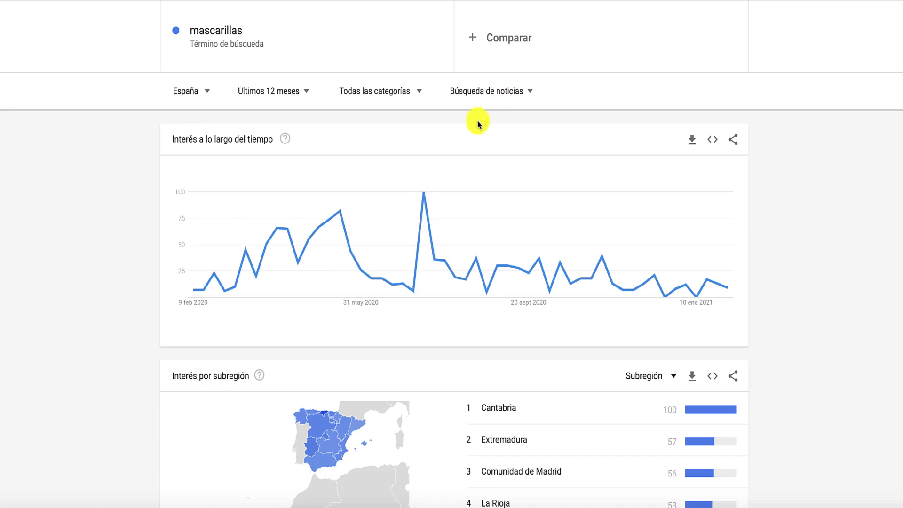
pyautogui.click(484, 96)
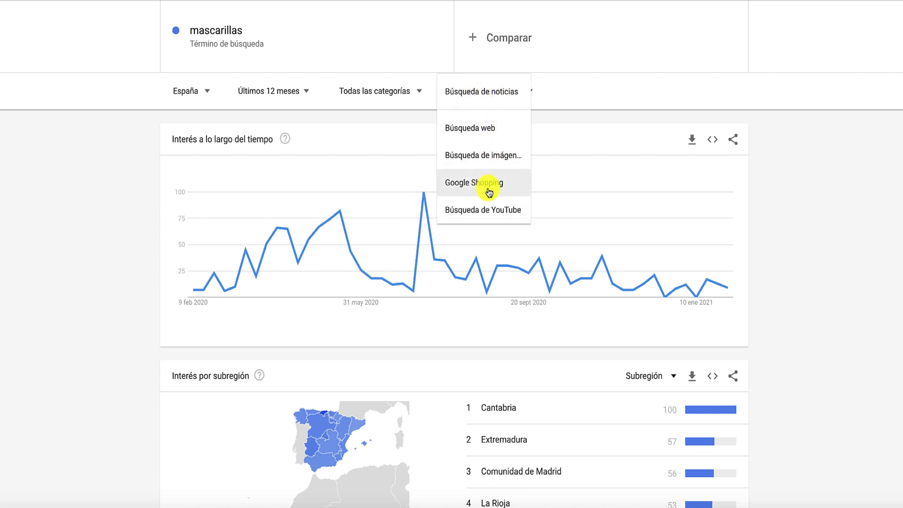
pyautogui.click(484, 210)
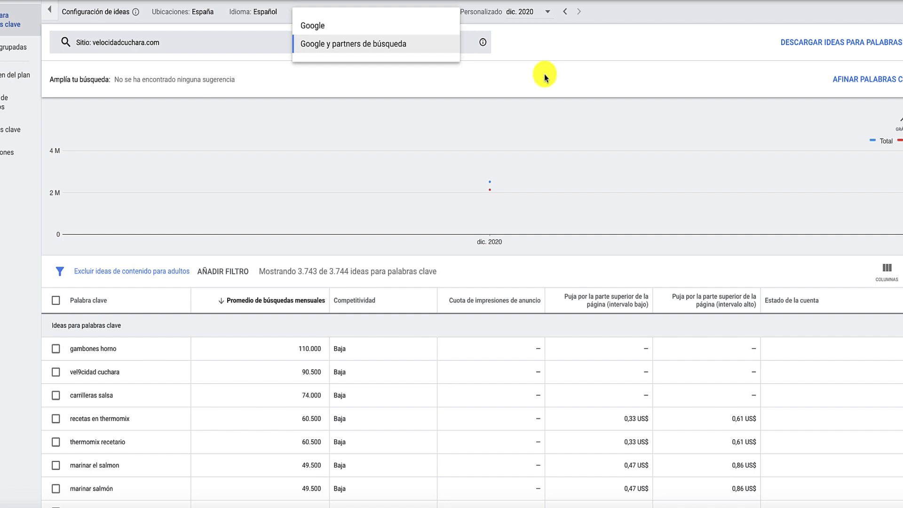
# - Switch to Google Keyword Planner and set the search network for the velocidadcuchara.com ideas to Google y partners de búsqueda
pyautogui.click(391, 44)
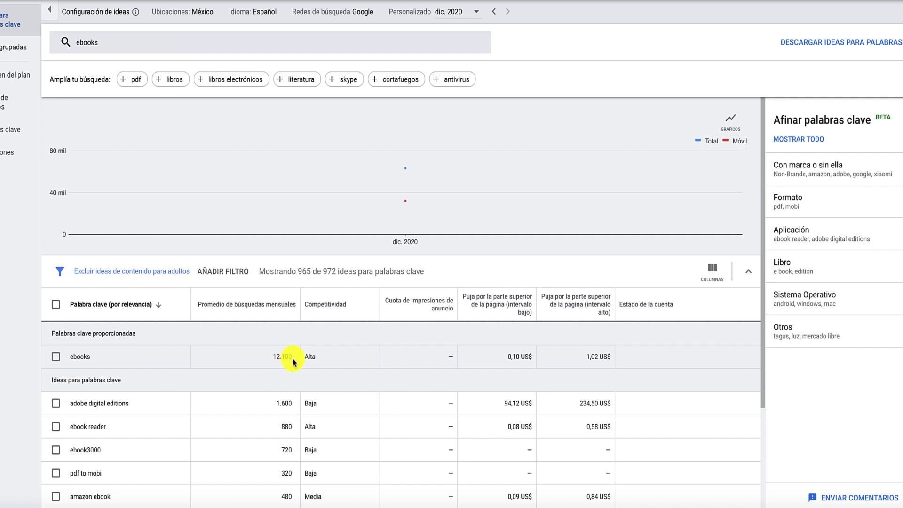
# - Review the ebooks keyword ideas with their monthly searches, competition, bid ranges and suggested search expansions
pyautogui.moveTo(365, 315)
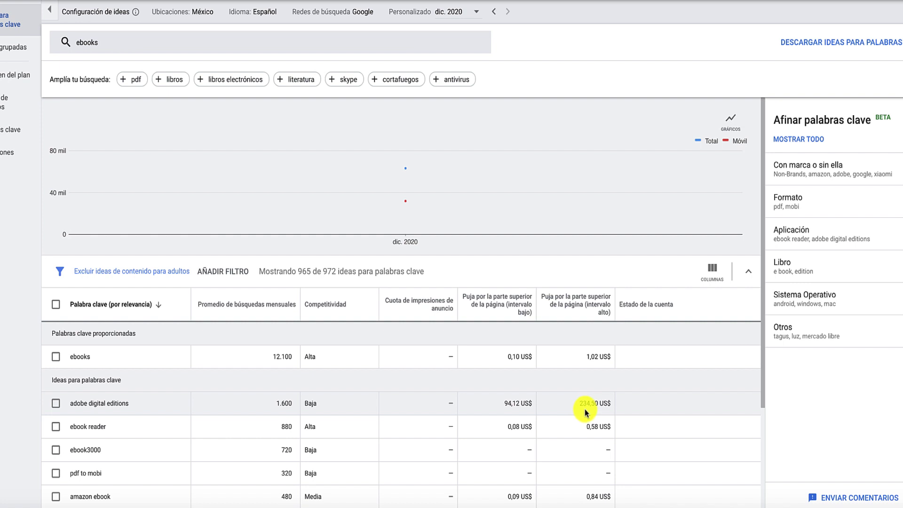
pyautogui.moveTo(344, 224)
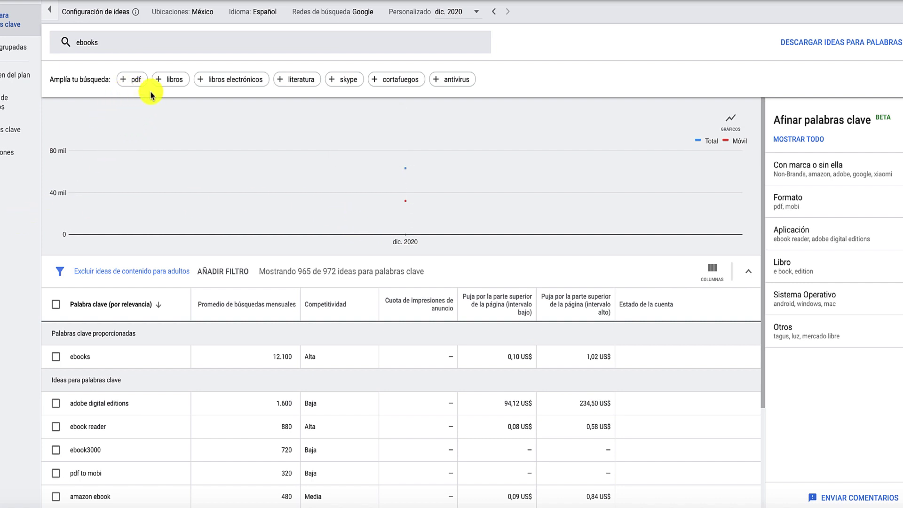
pyautogui.scroll(-3, 205, 278)
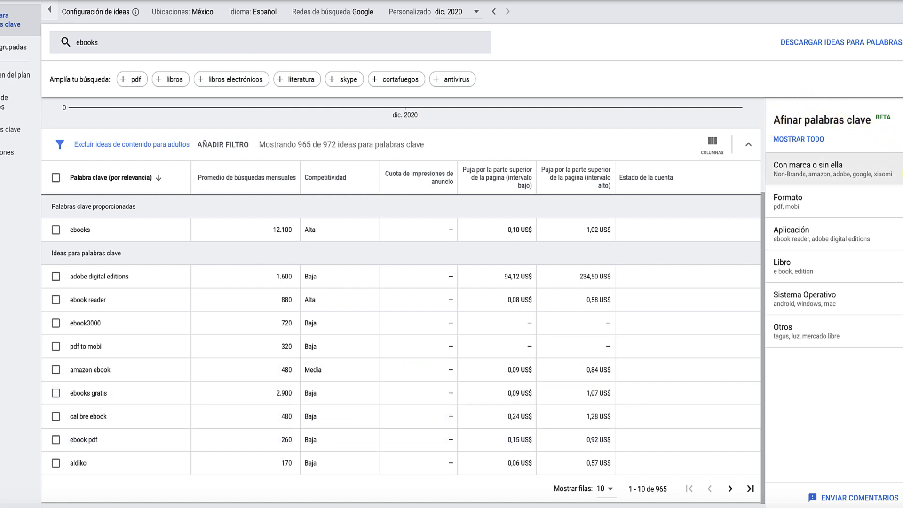
# - Examine the brand refinement options under Con marca o sin ella for the ebooks ideas and close the refinement pane
pyautogui.click(832, 169)
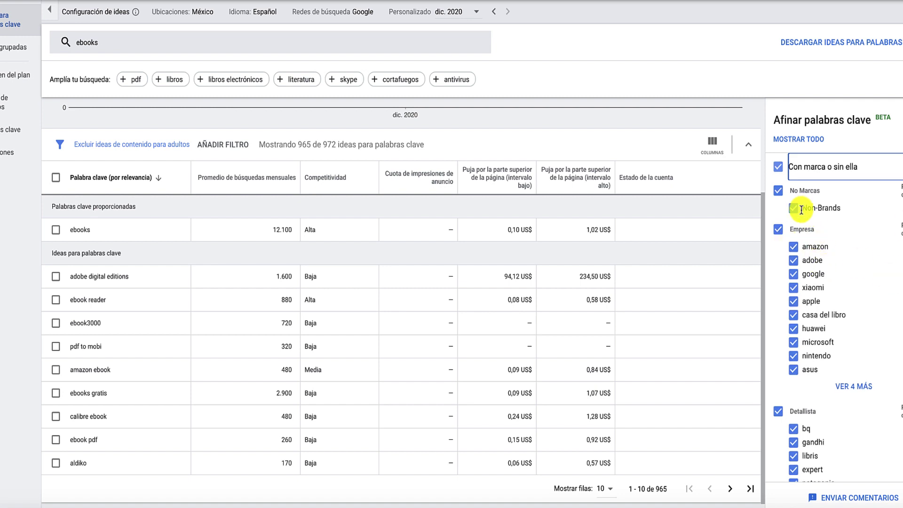
pyautogui.scroll(-3, 837, 288)
pyautogui.scroll(-2, 836, 288)
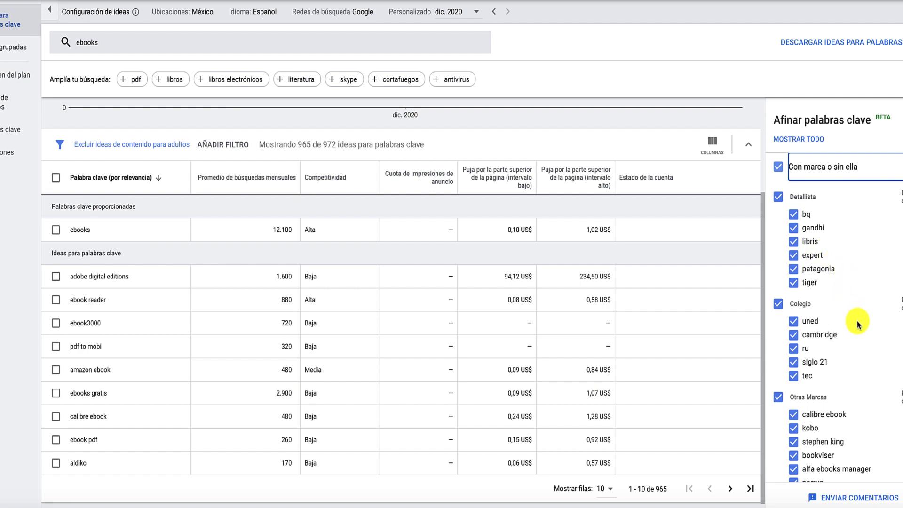
pyautogui.scroll(-2, 859, 324)
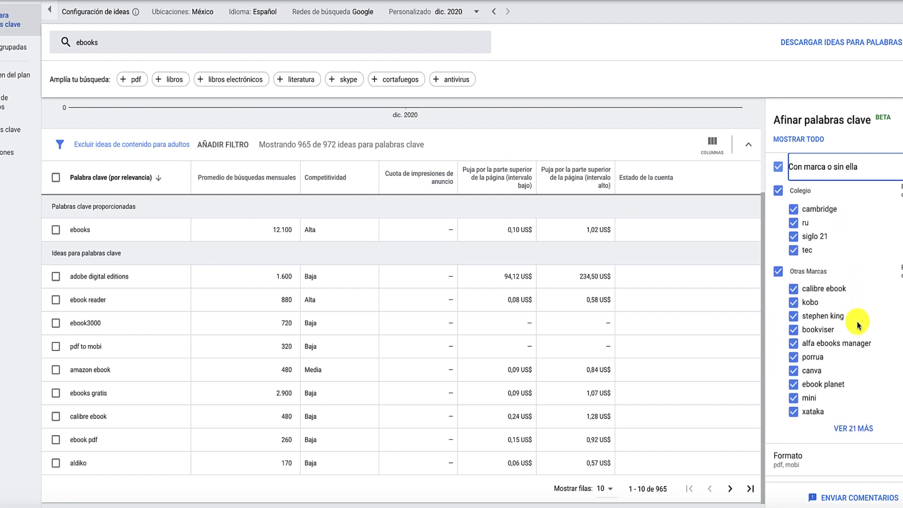
pyautogui.scroll(-3, 856, 324)
pyautogui.scroll(6, 857, 324)
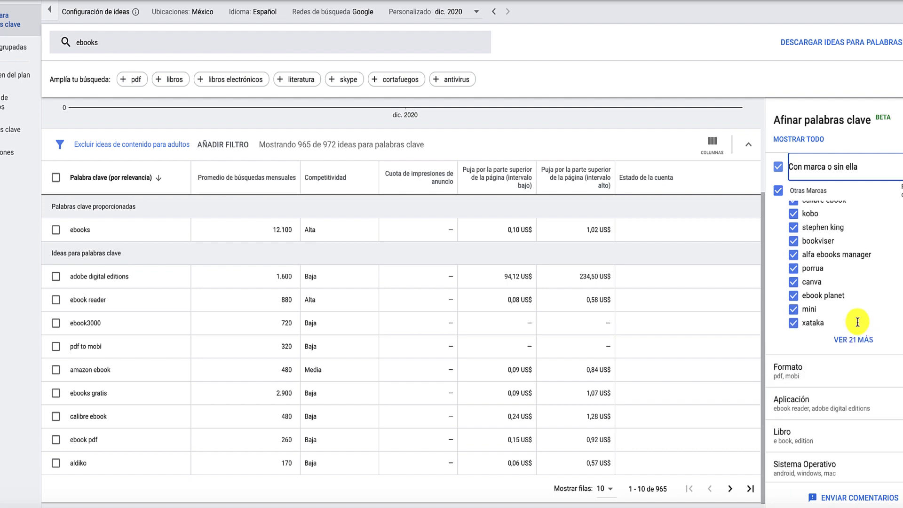
pyautogui.click(869, 119)
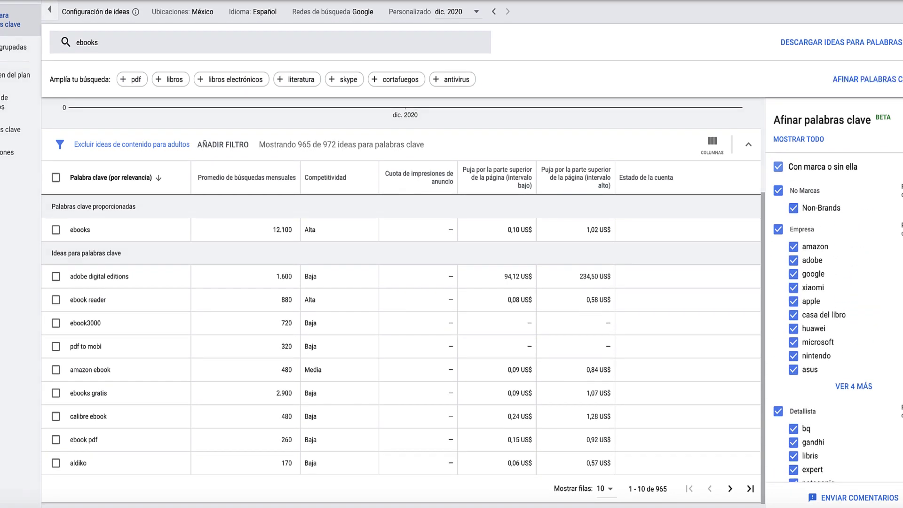
# - Check the download formats offered for the ebooks keyword ideas
pyautogui.click(835, 44)
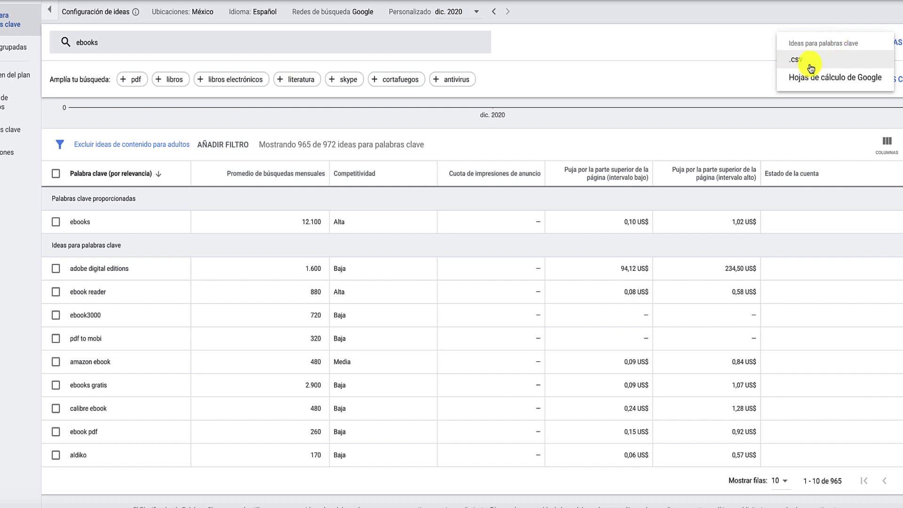
pyautogui.click(792, 85)
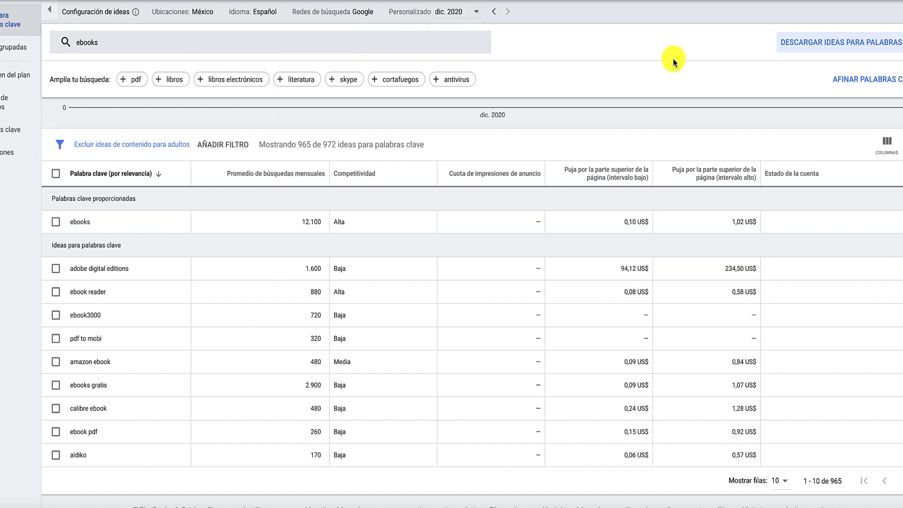
# - Replace the ebooks search with keyword ideas generated from the entire website velocidadcuchara.com
pyautogui.click(180, 45)
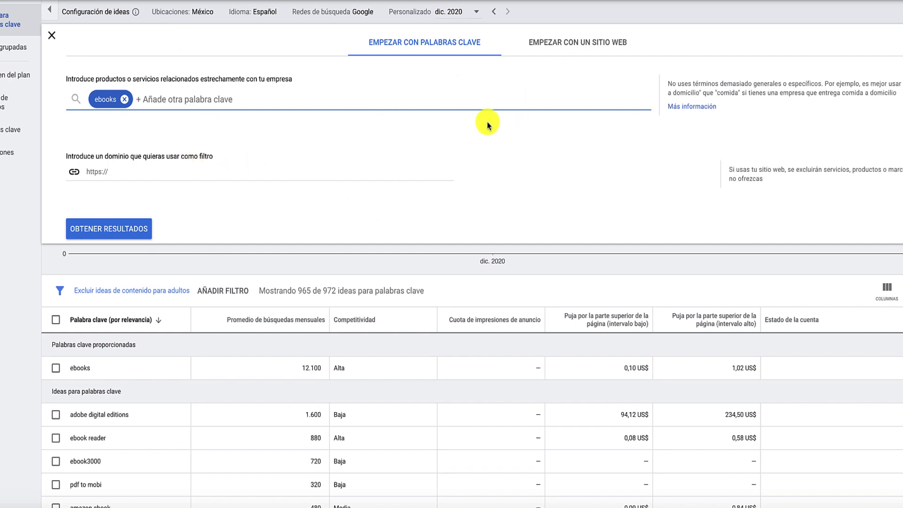
pyautogui.click(540, 51)
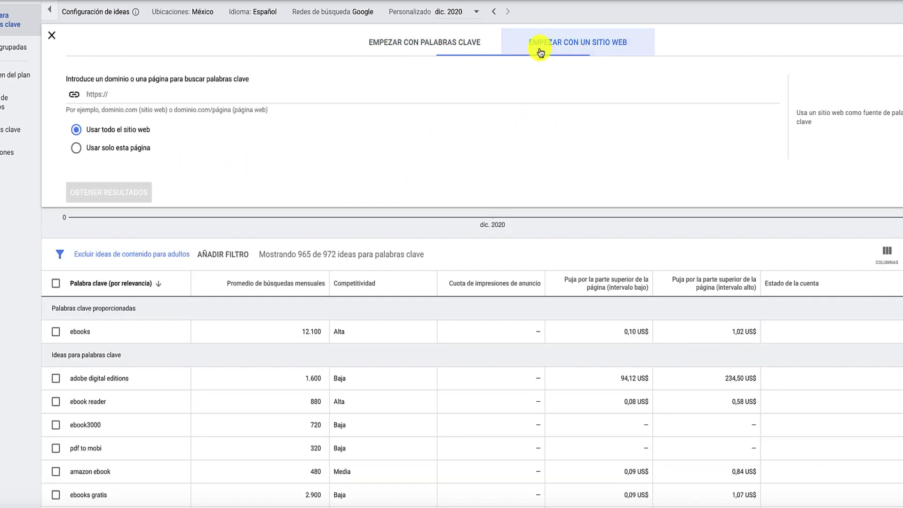
pyautogui.click(150, 92)
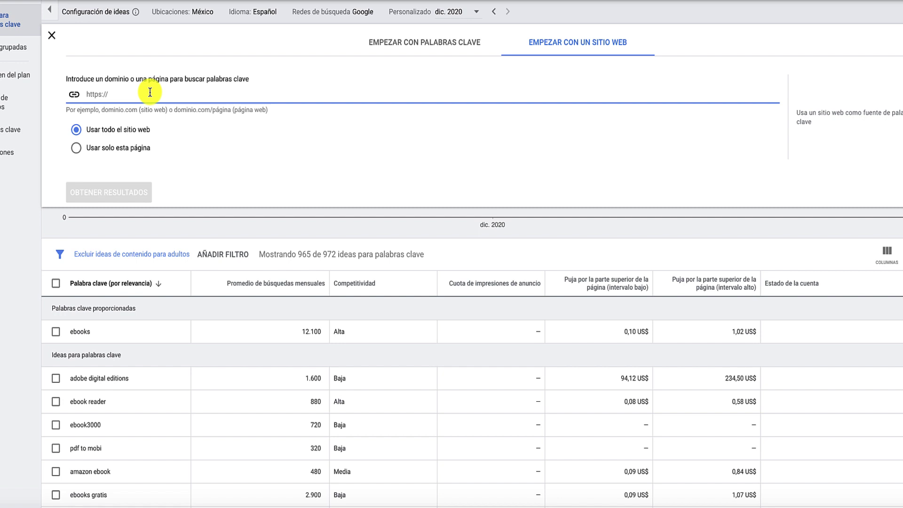
pyautogui.write('velocidadc')
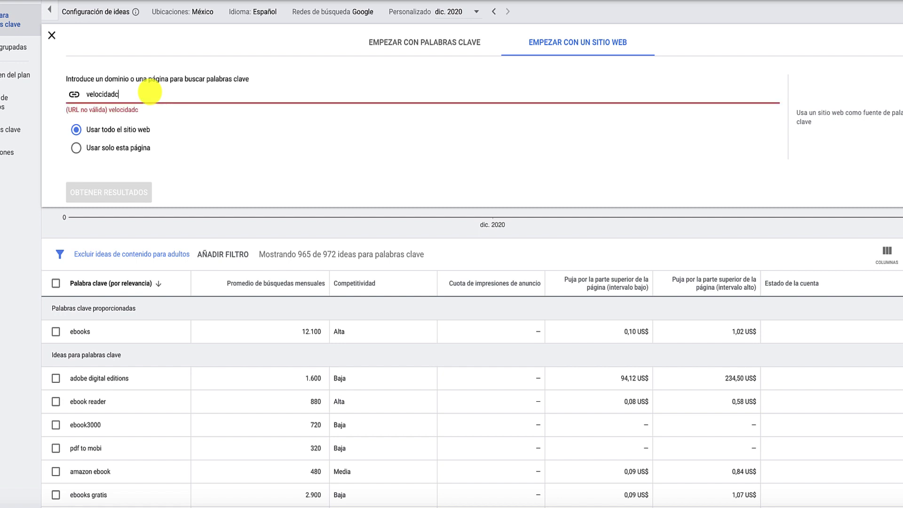
pyautogui.write('uchara.com')
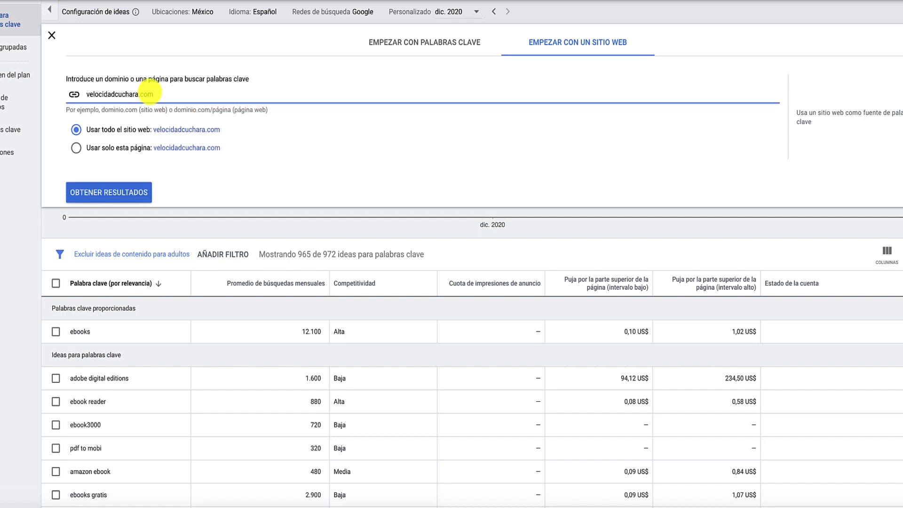
pyautogui.click(201, 128)
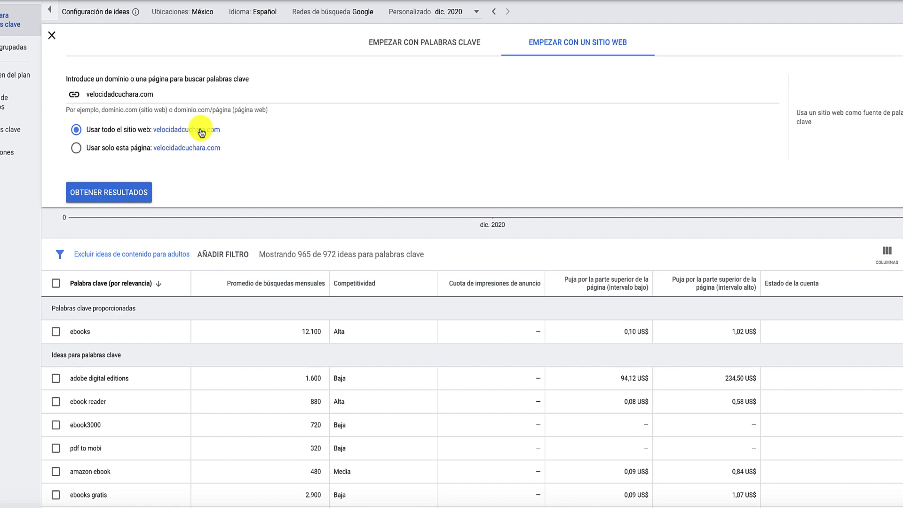
pyautogui.click(102, 197)
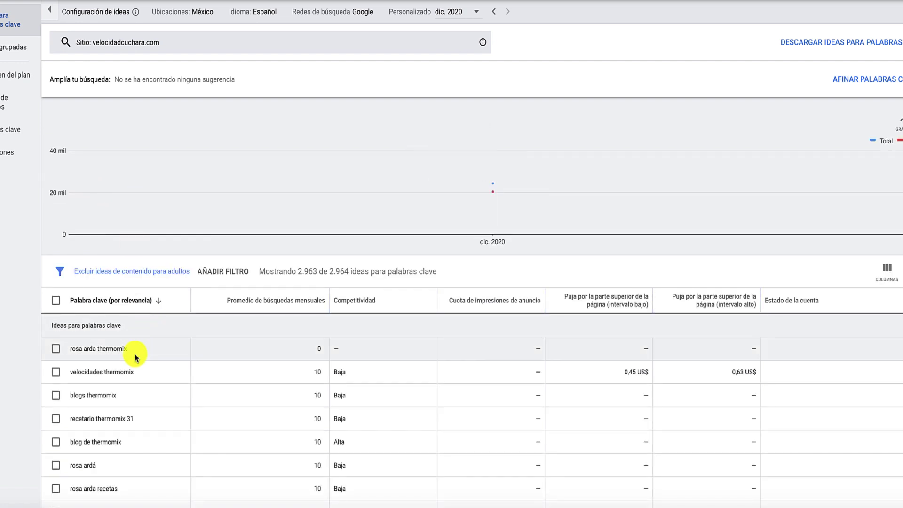
# - Set España (país) as the only target location for the velocidadcuchara.com keyword ideas and save it
pyautogui.scroll(-3, 146, 336)
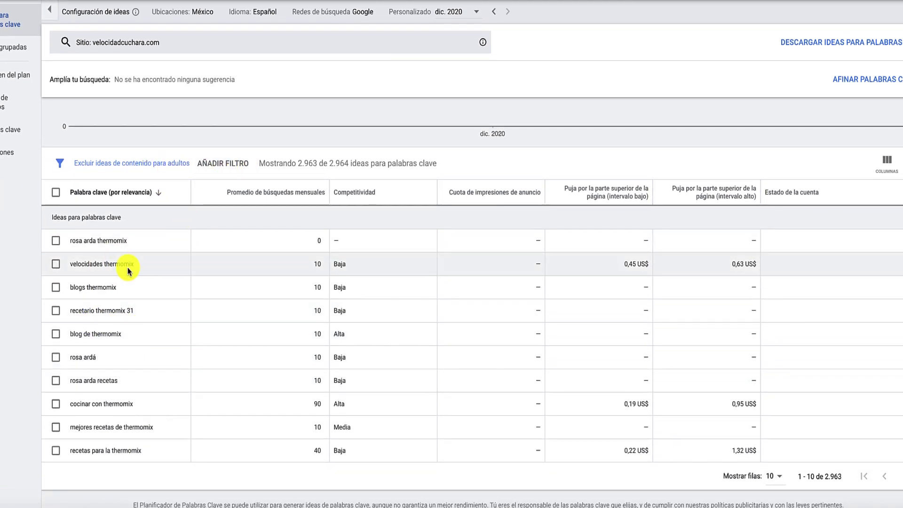
pyautogui.scroll(3, 129, 270)
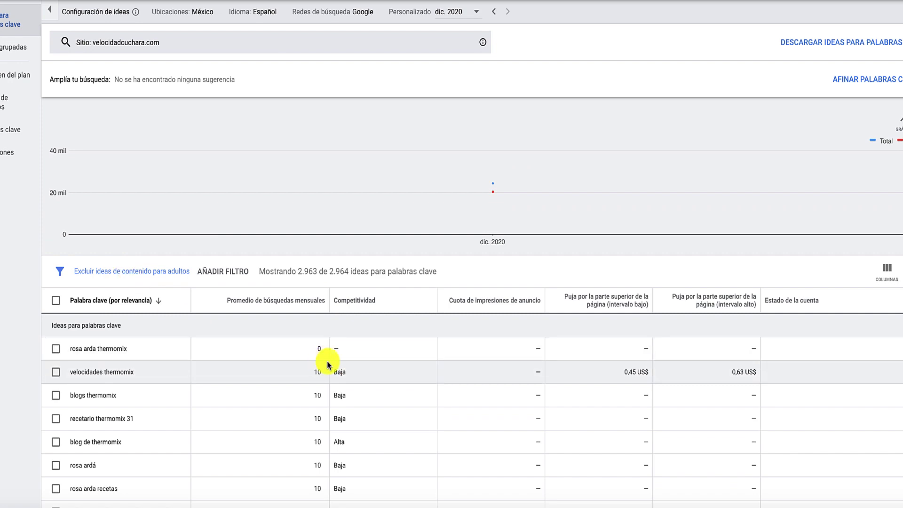
pyautogui.click(220, 15)
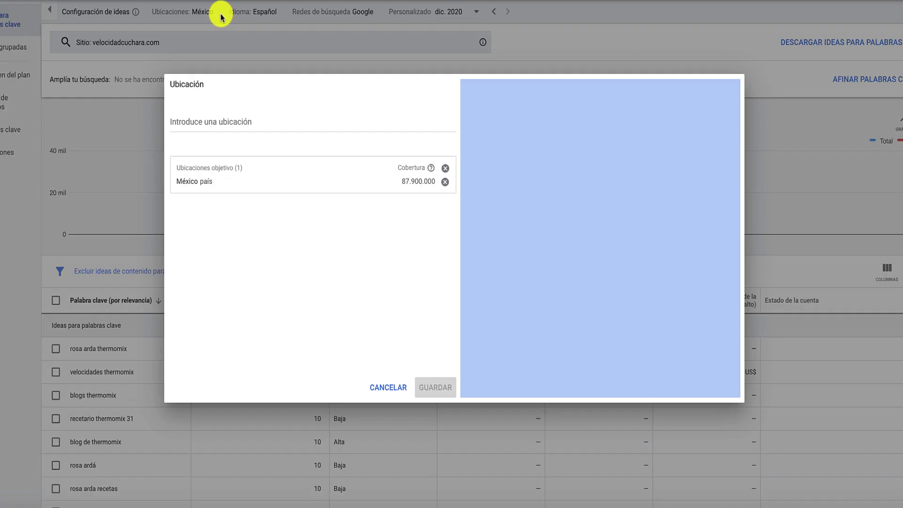
pyautogui.click(444, 183)
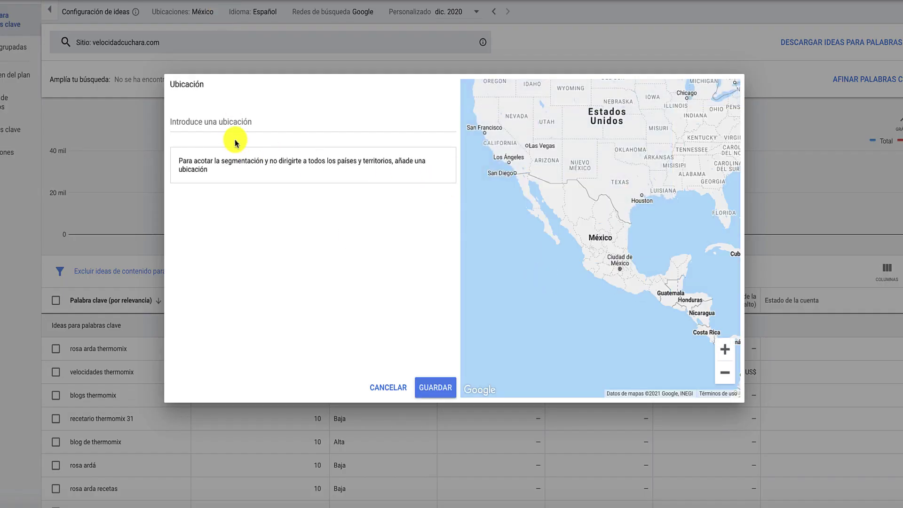
pyautogui.click(225, 123)
pyautogui.write('españa')
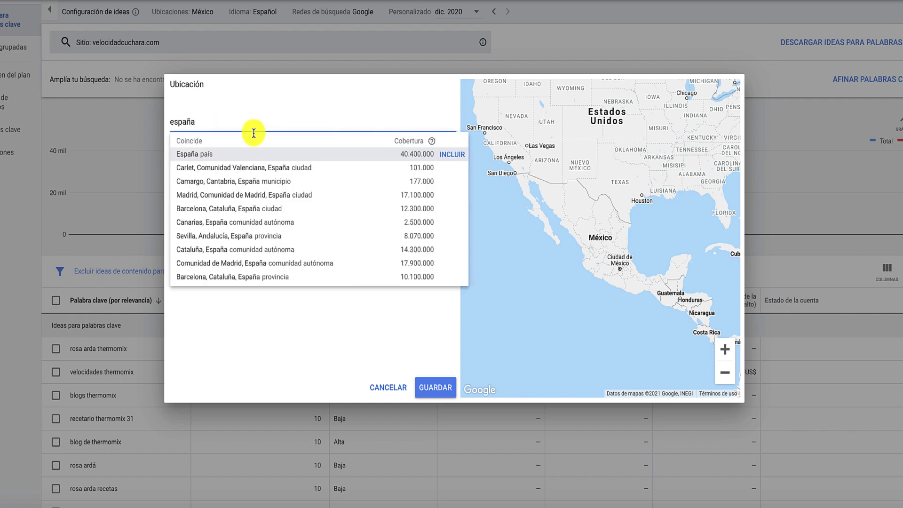
pyautogui.click(455, 155)
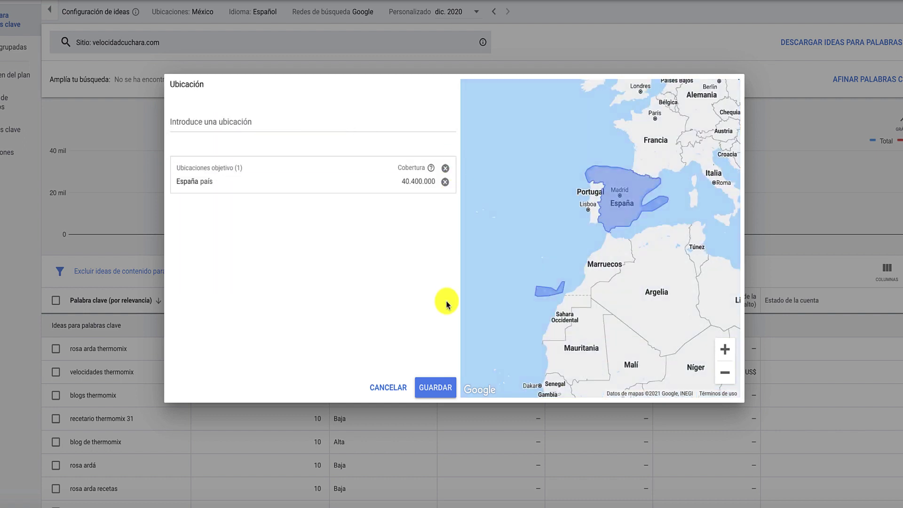
pyautogui.click(445, 374)
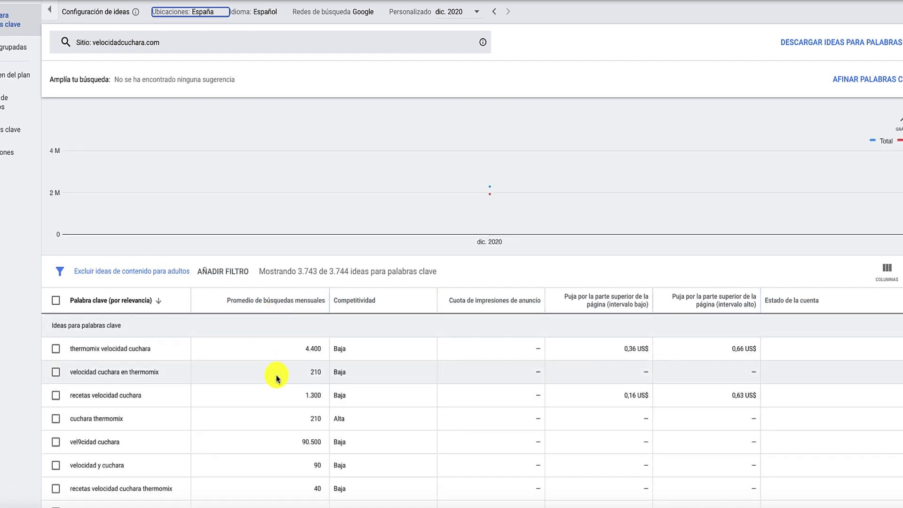
# - Sort the keyword ideas by average monthly searches, highest first, and set the search networks to Google y partners de búsqueda
pyautogui.click(272, 299)
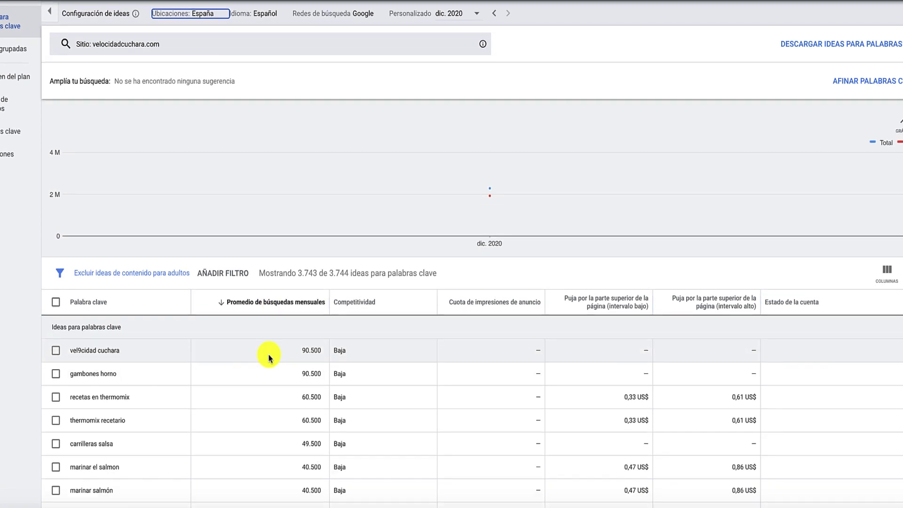
pyautogui.scroll(-2, 265, 372)
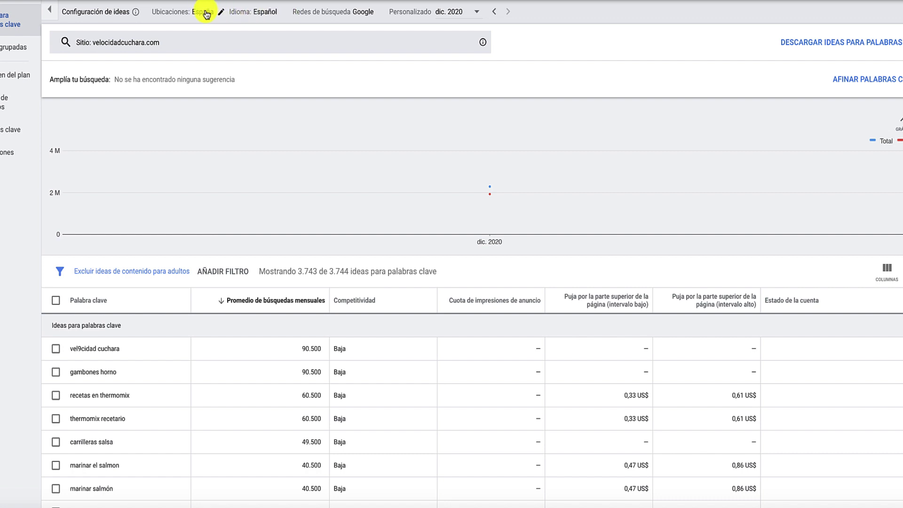
pyautogui.click(375, 12)
pyautogui.click(367, 44)
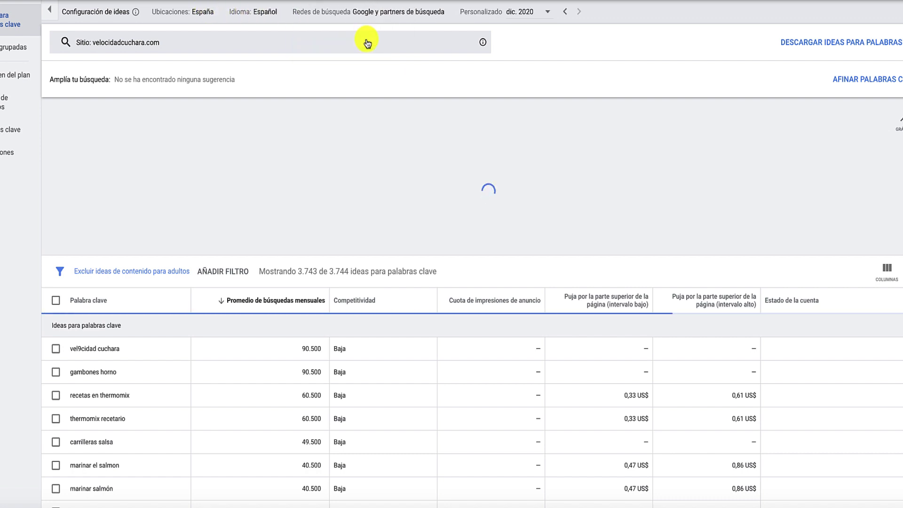